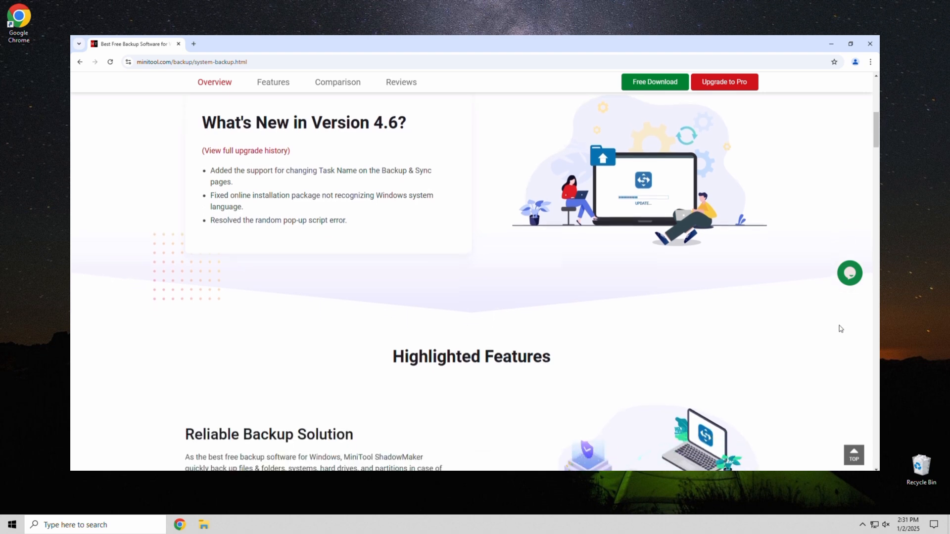
Step: Read through the highlighted and additional features on the MiniTool ShadowMaker product page
scroll(839, 328, "down", 1)
scroll(839, 329, "down", 1)
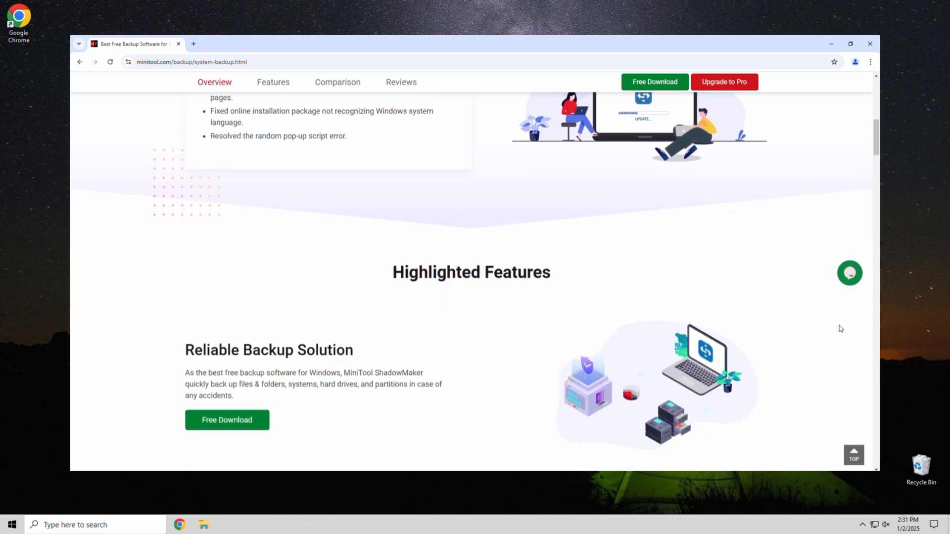
scroll(840, 328, "down", 1)
scroll(839, 328, "down", 2)
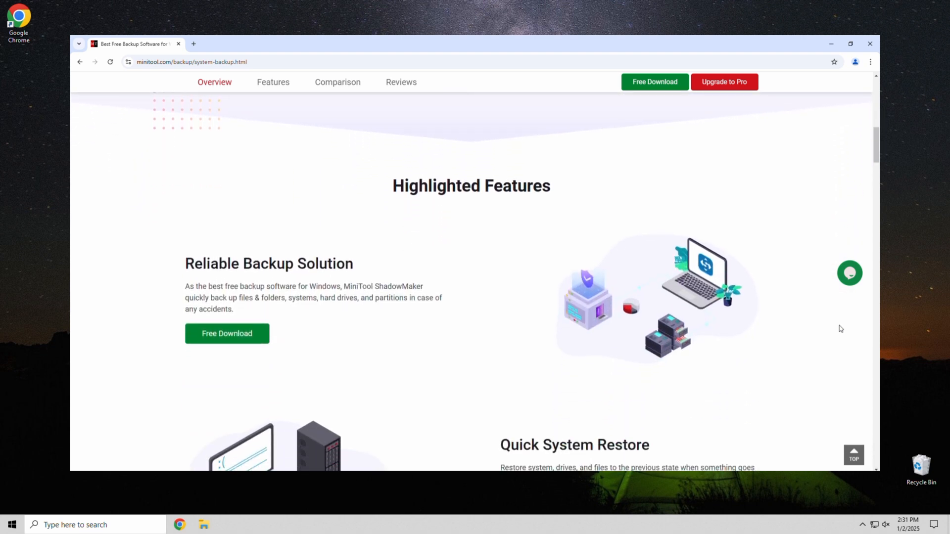
scroll(840, 328, "down", 1)
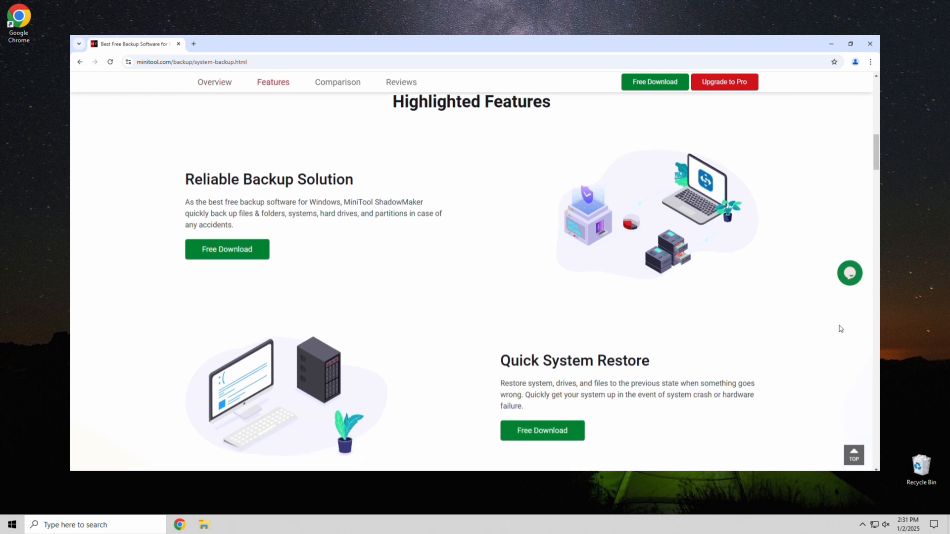
scroll(839, 329, "down", 1)
scroll(840, 329, "down", 1)
scroll(839, 328, "down", 2)
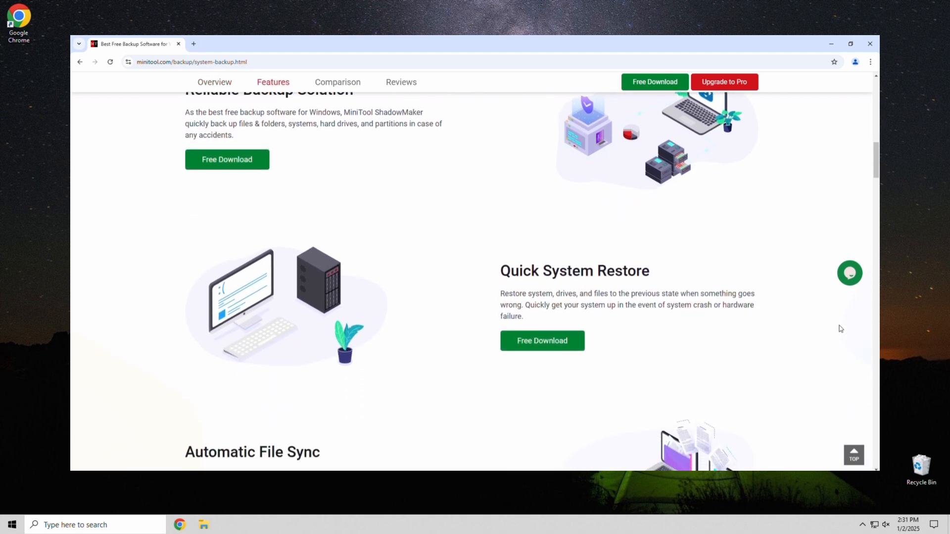
scroll(840, 328, "down", 1)
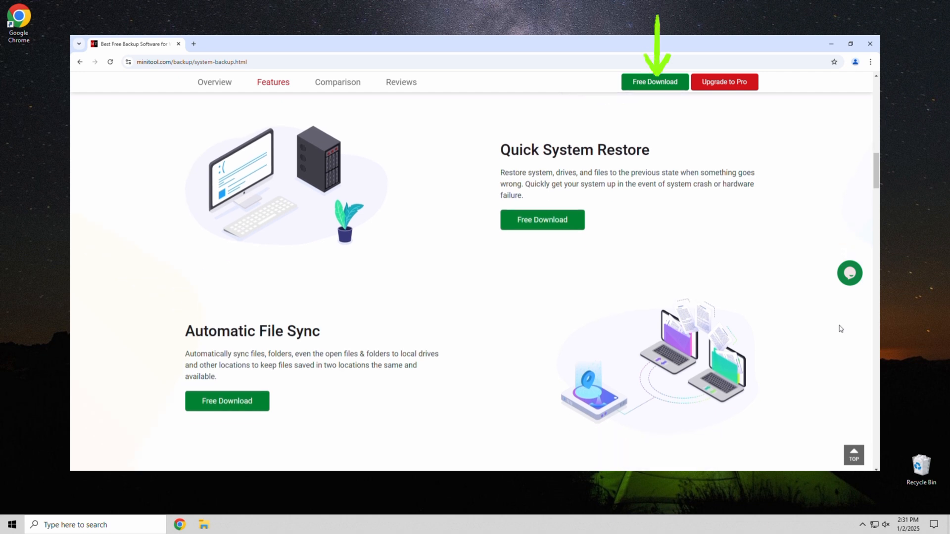
scroll(839, 328, "down", 2)
scroll(840, 328, "down", 3)
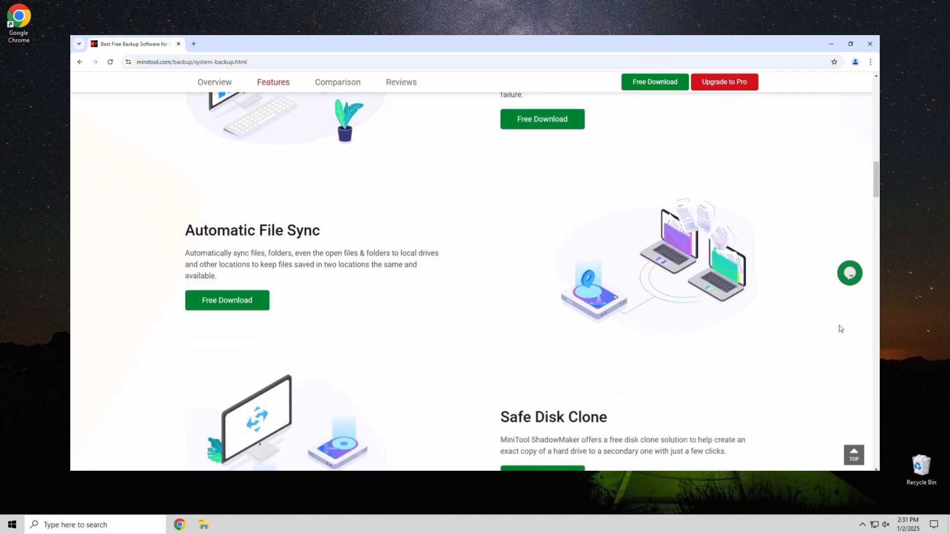
scroll(840, 329, "down", 3)
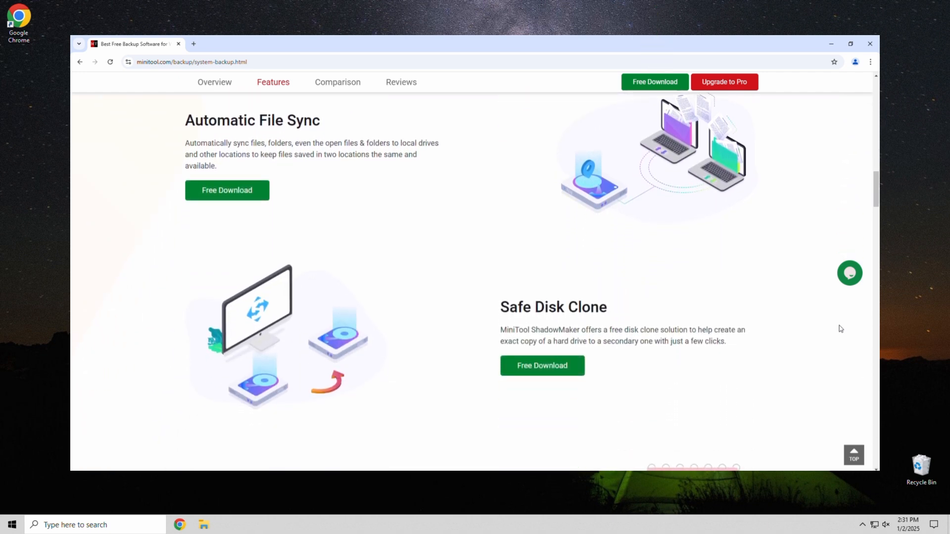
scroll(840, 328, "down", 1)
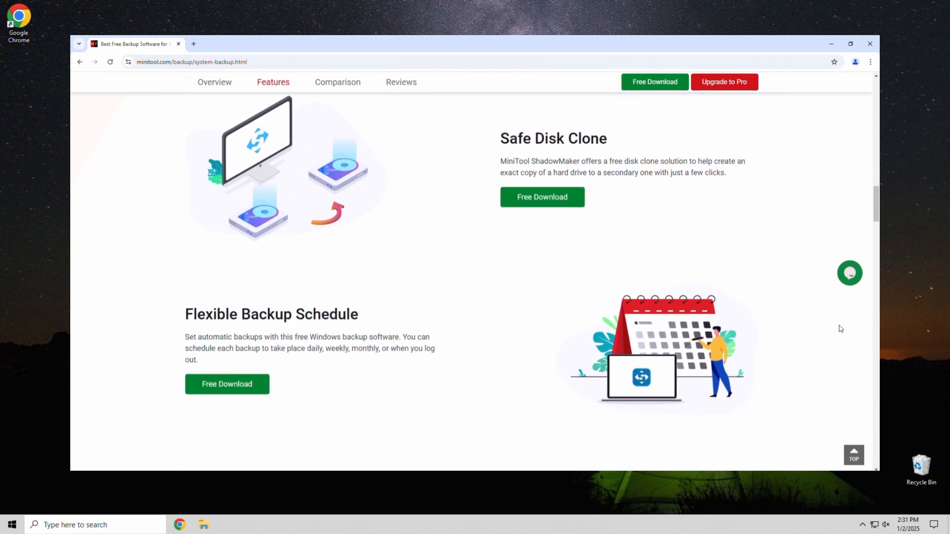
scroll(840, 329, "down", 2)
scroll(839, 328, "down", 2)
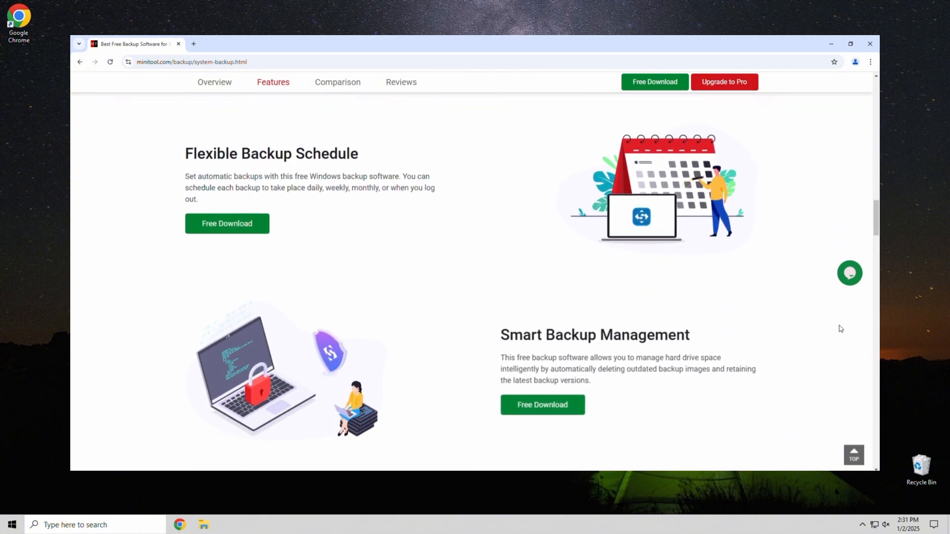
scroll(840, 328, "down", 2)
scroll(840, 329, "down", 2)
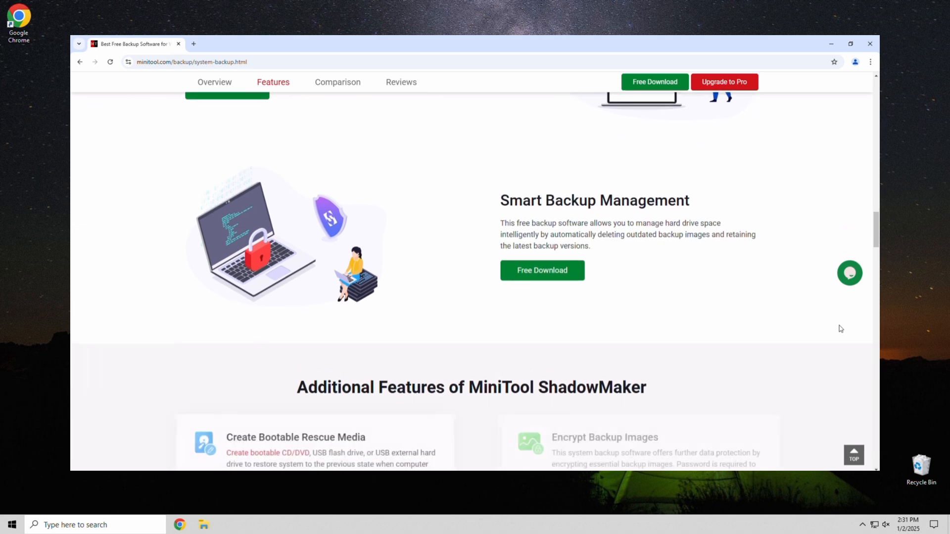
scroll(839, 328, "down", 1)
scroll(839, 328, "down", 2)
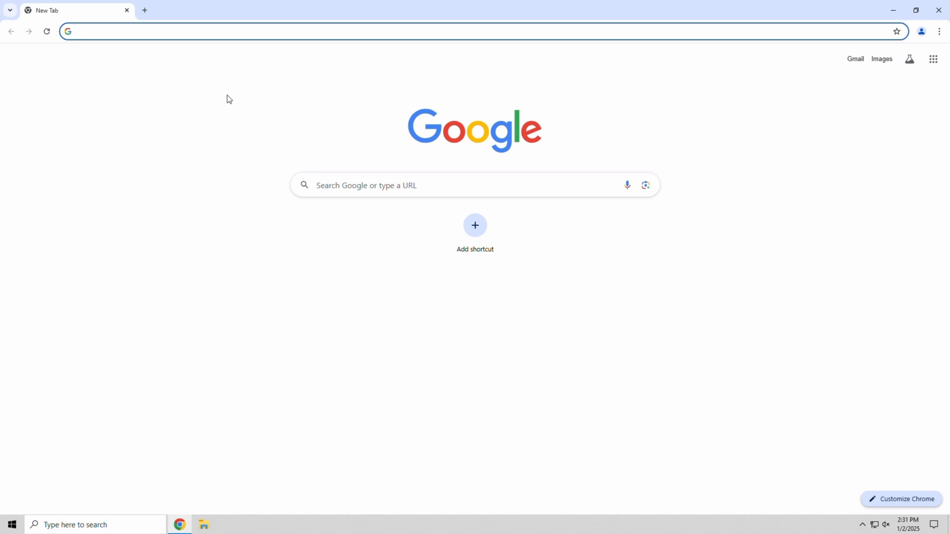
Step: Search the web for "minitool shadowmaker" and download the free edition from MiniTool's Best Free Backup Software for Windows page
type("mini")
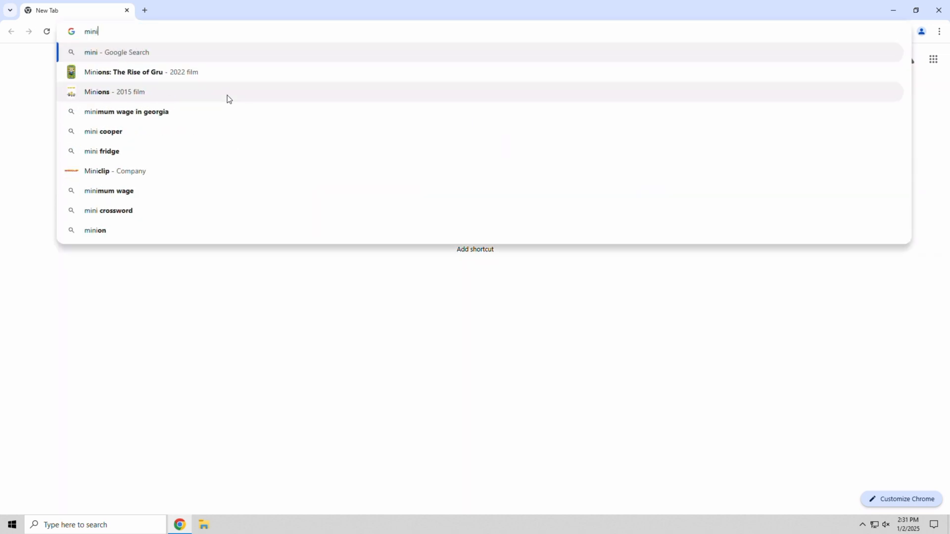
type("tool sha")
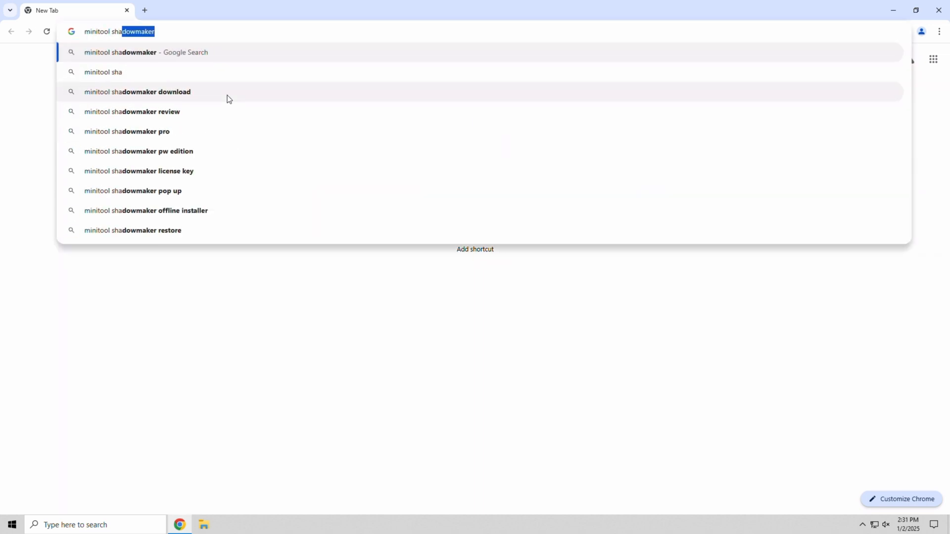
type("dowmaker")
key("Return")
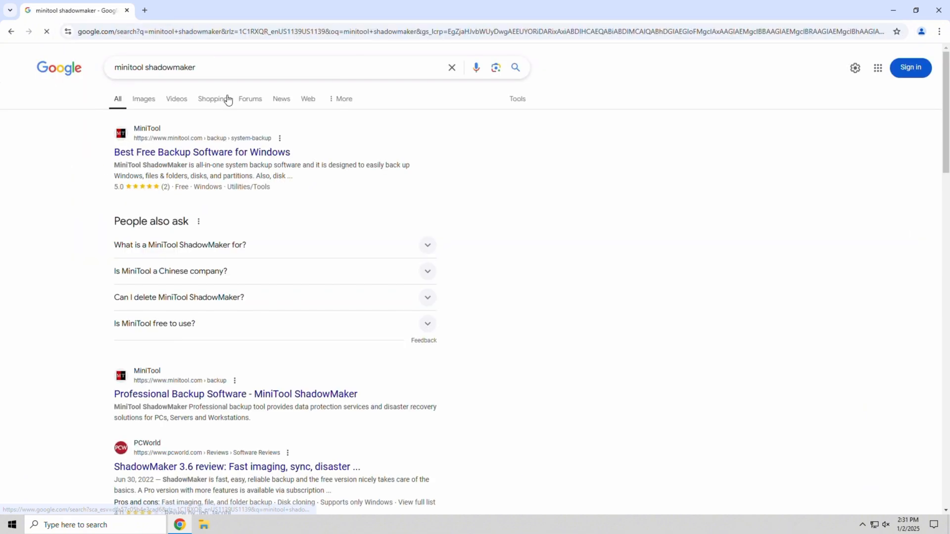
left_click(227, 159)
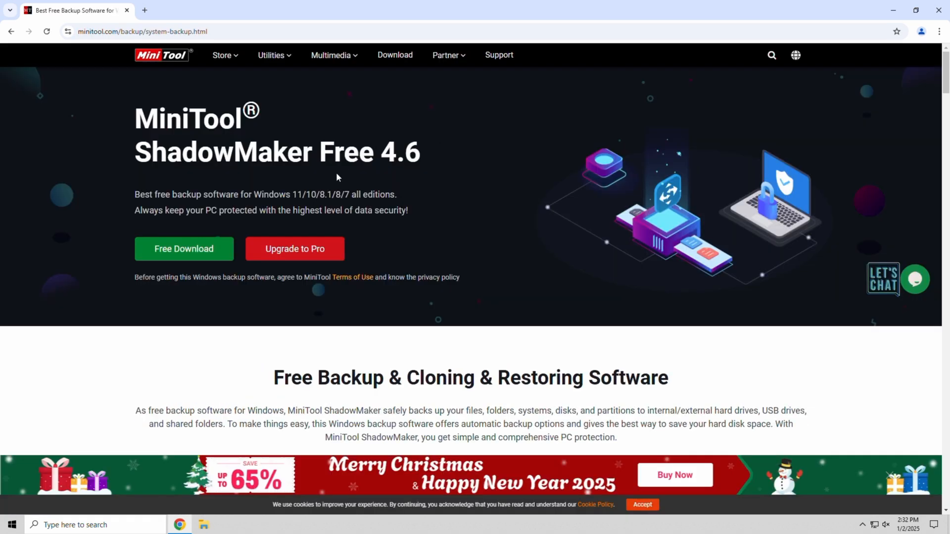
left_click(222, 244)
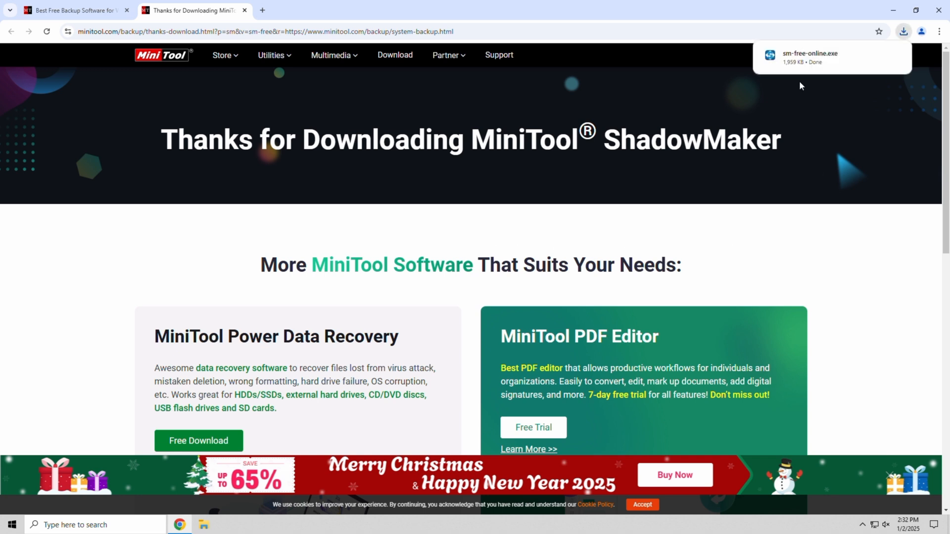
Step: Run the downloaded sm-free-online.exe, install MiniTool ShadowMaker 4.6 with the default options and start the program
left_click(800, 58)
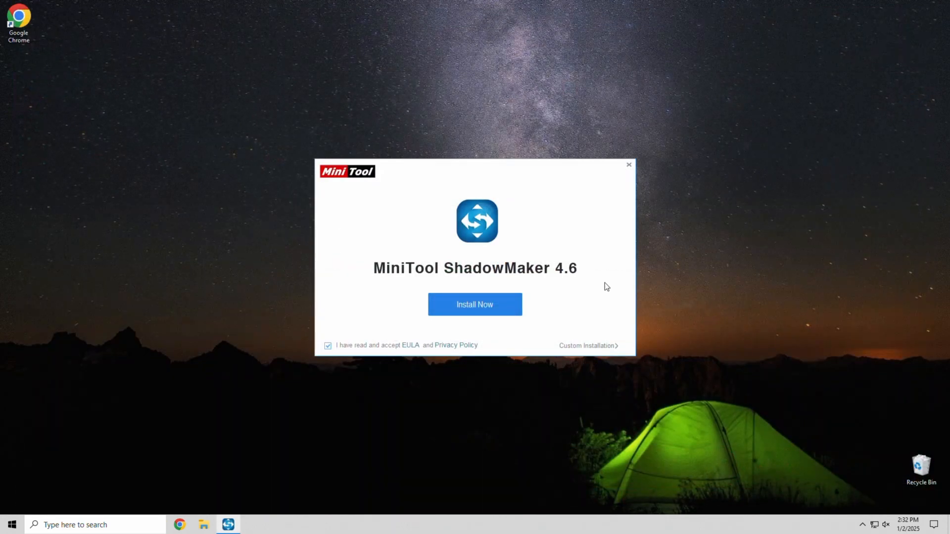
left_click(497, 306)
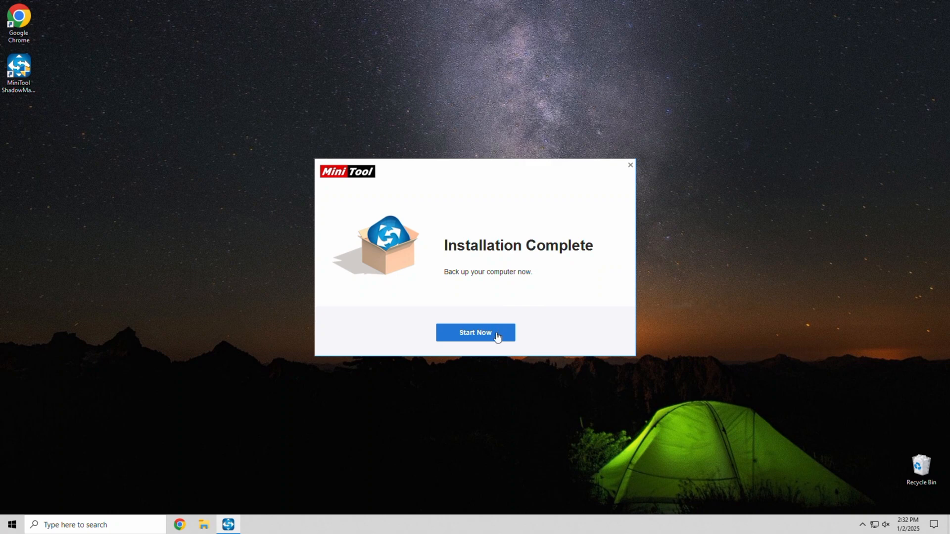
left_click(496, 334)
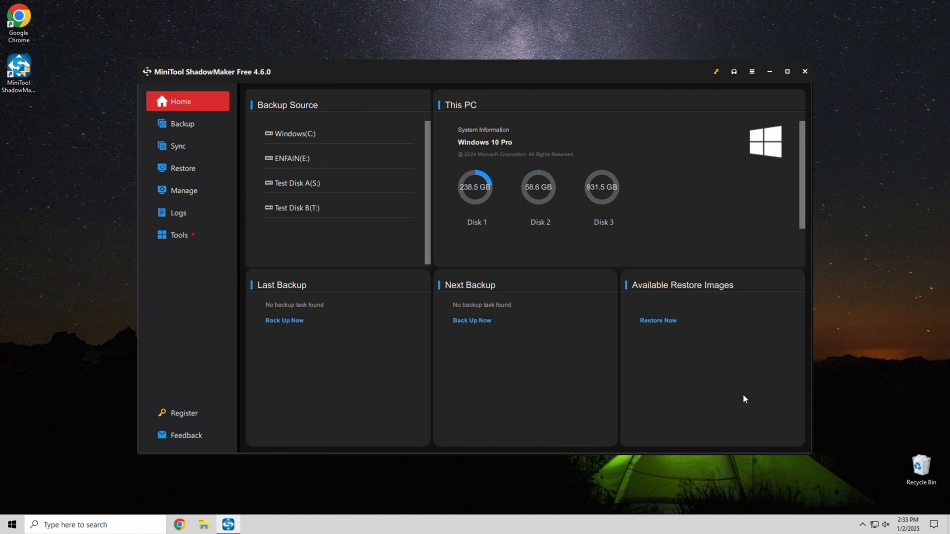
Step: Set the backup source to the Documents and Downloads folders under Libraries (C:\Users\Public)
left_click(193, 124)
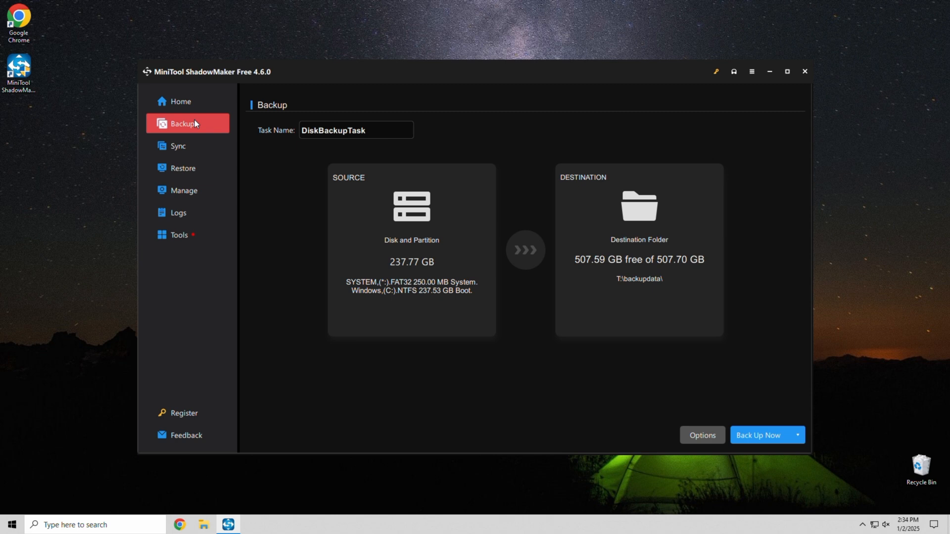
left_click(386, 204)
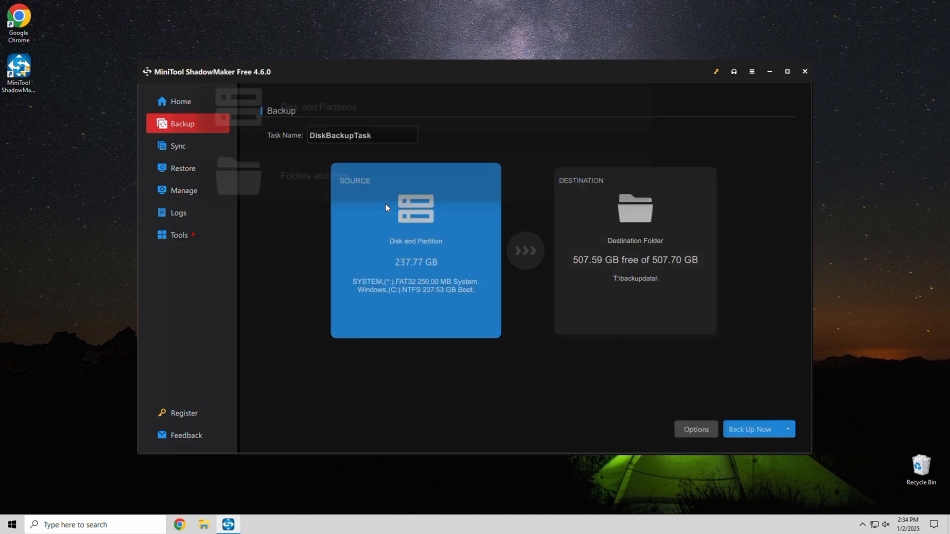
left_click(386, 198)
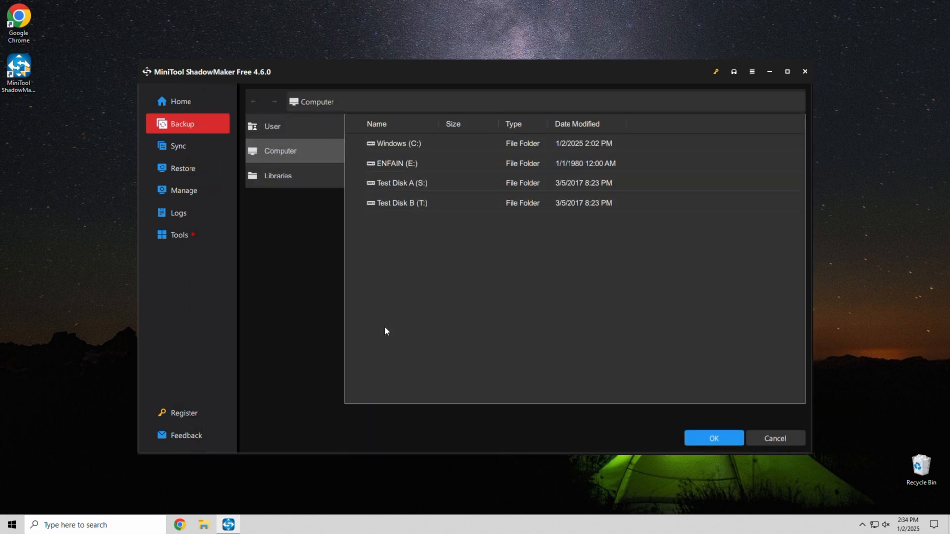
left_click(297, 177)
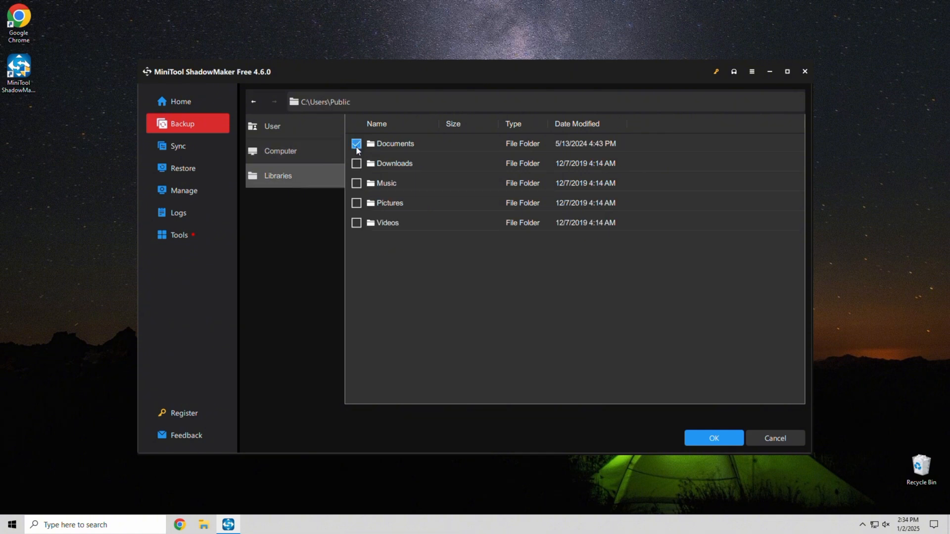
left_click(358, 163)
left_click(699, 442)
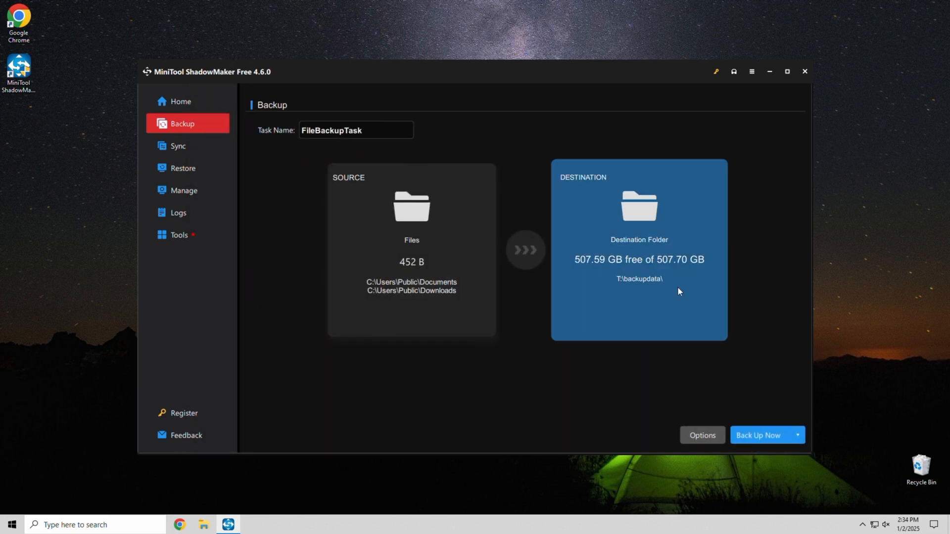
Step: Set the backup destination to Test Disk A (S:) and run the backup immediately
left_click(675, 272)
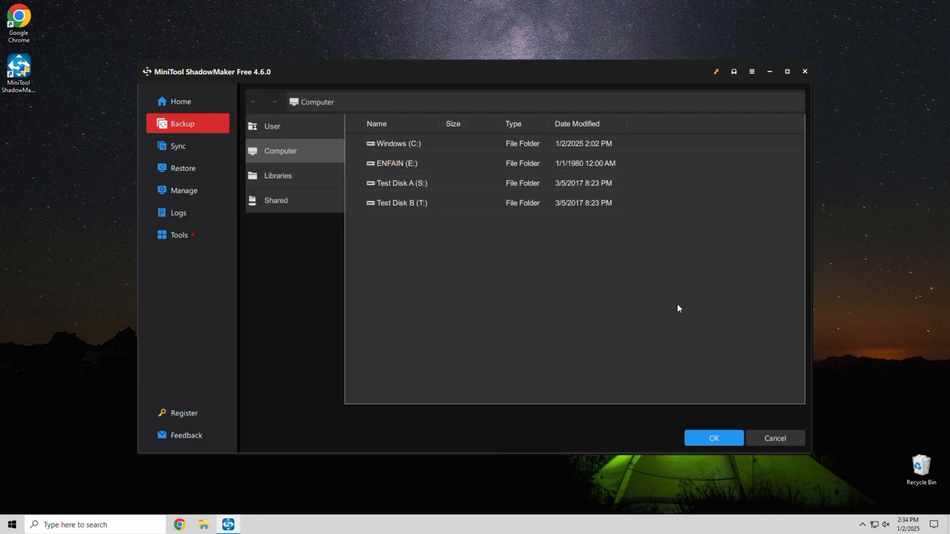
left_click(431, 186)
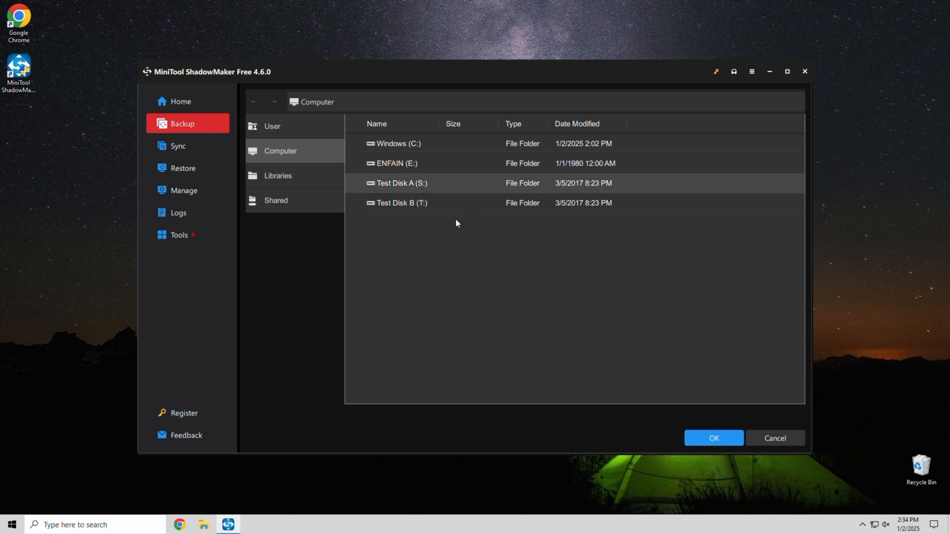
left_click(702, 438)
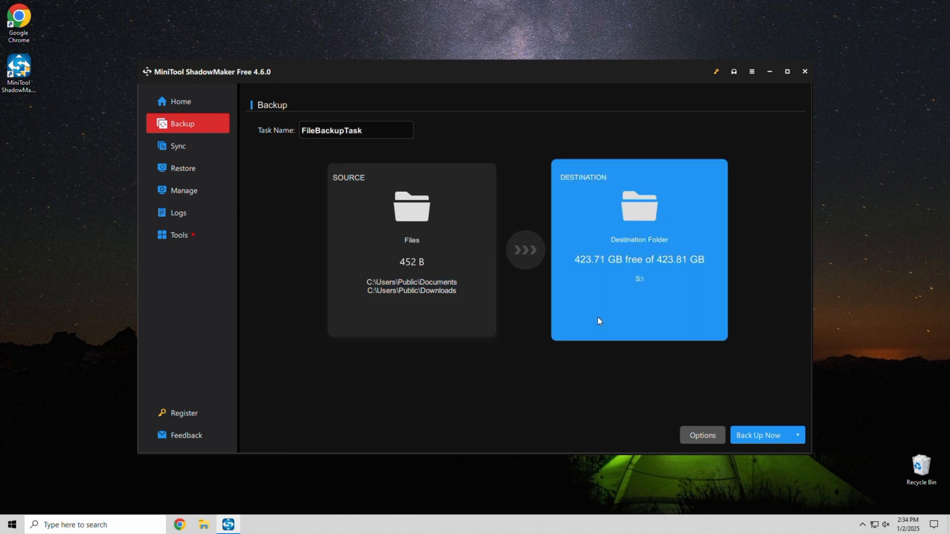
left_click(775, 440)
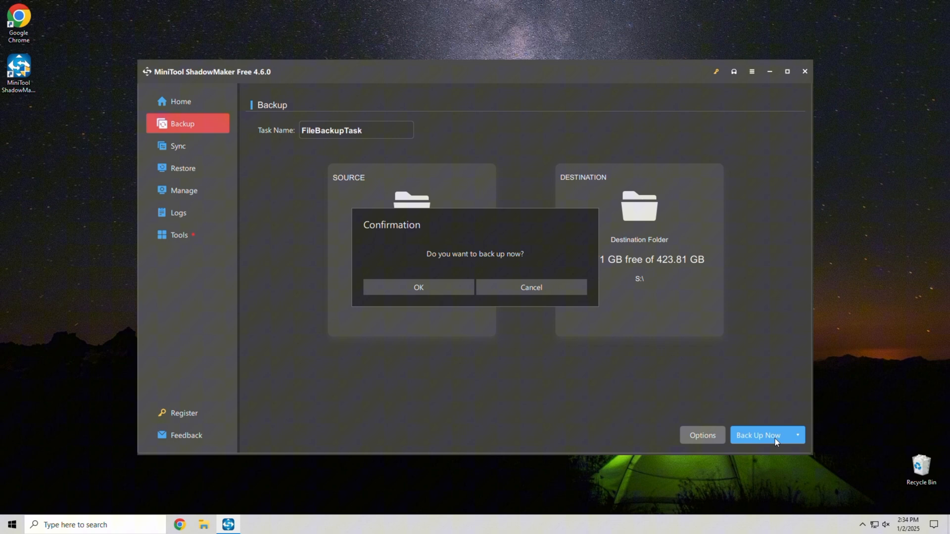
left_click(459, 290)
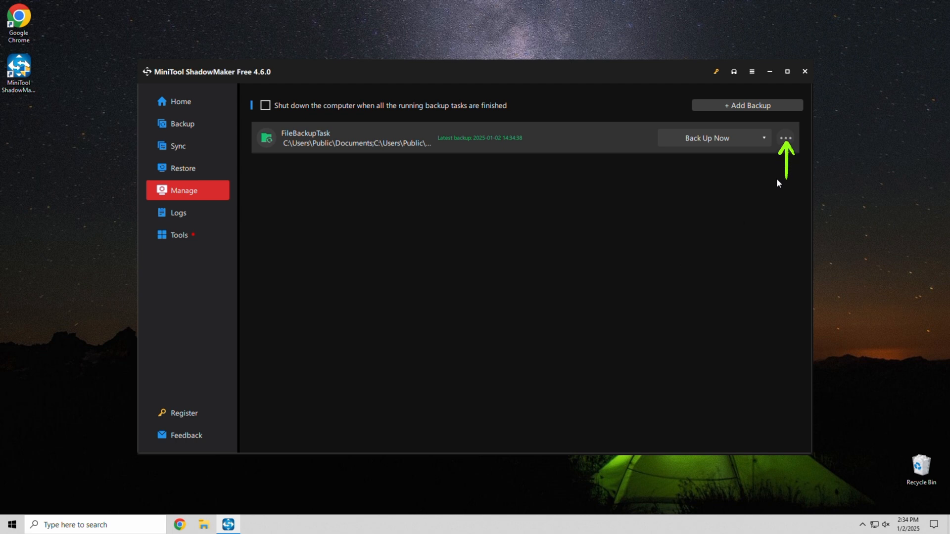
Step: Open the schedule settings of FileBackupTask and turn scheduling on
left_click(785, 141)
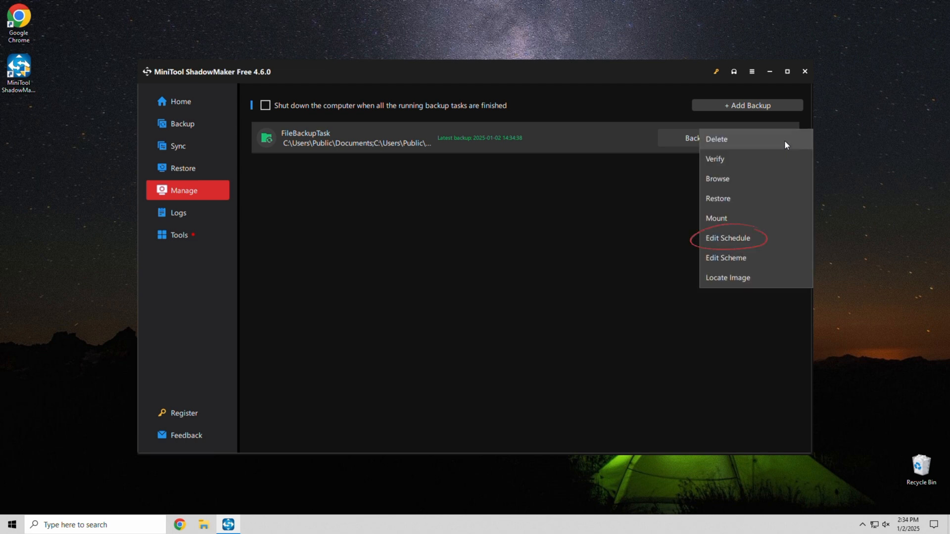
left_click(752, 240)
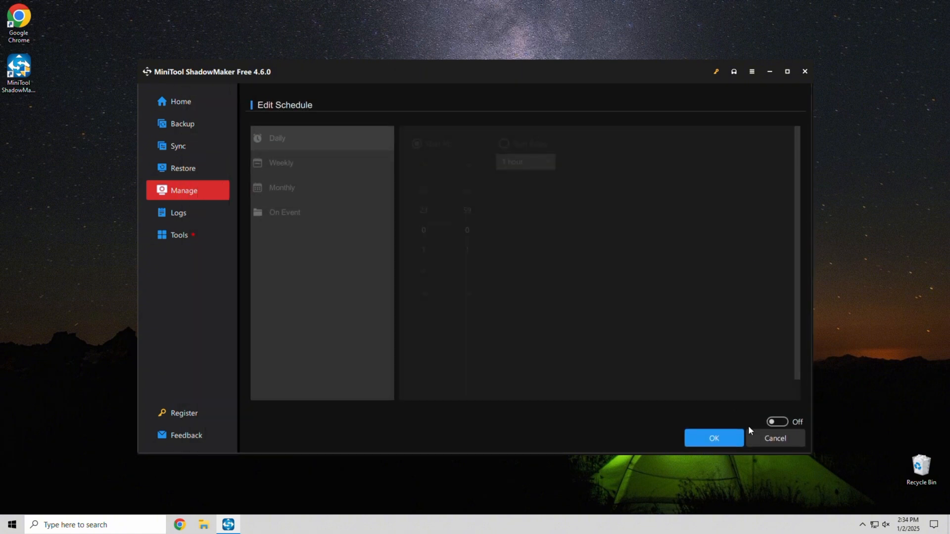
left_click(769, 422)
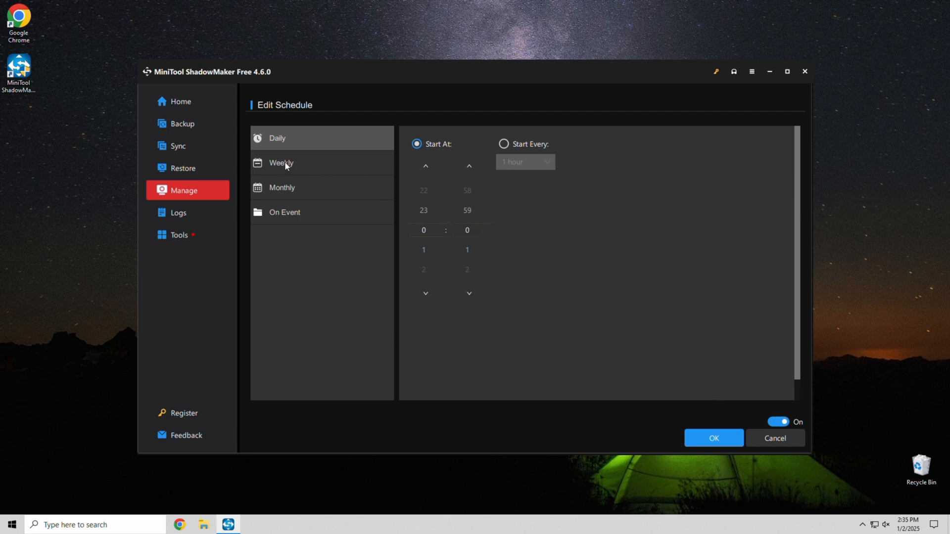
Step: Schedule the backup task to run weekly on Monday at 20:00 and save the schedule
left_click(301, 169)
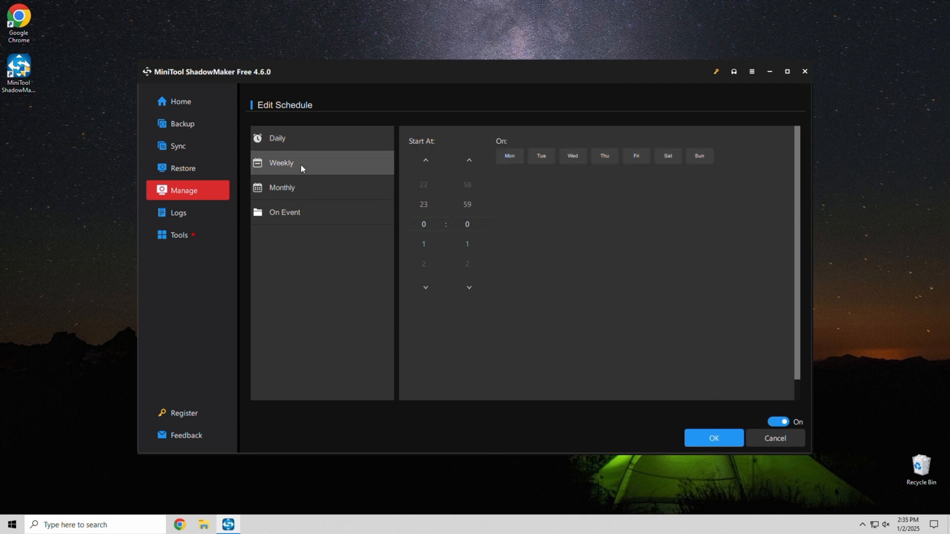
left_click(509, 156)
scroll(427, 233, "down", 1)
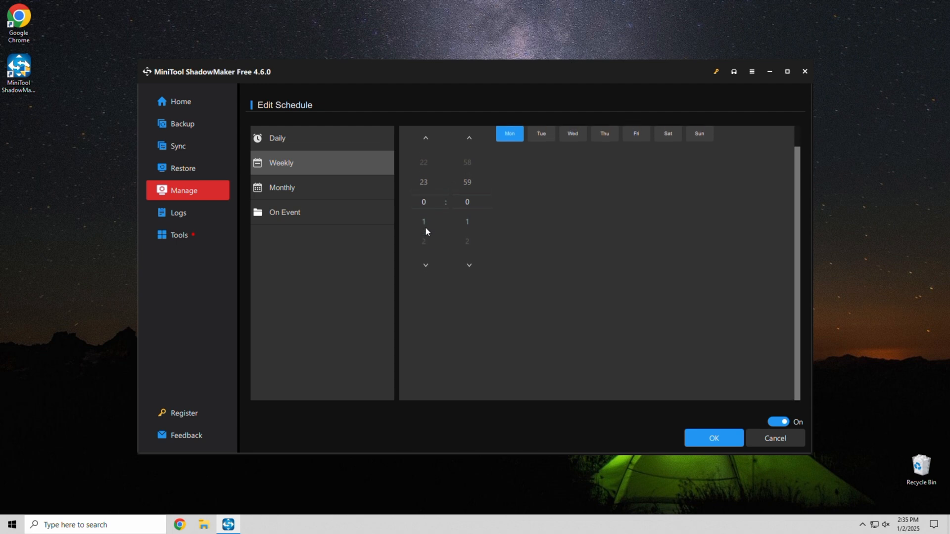
left_click(431, 272)
left_click(430, 271)
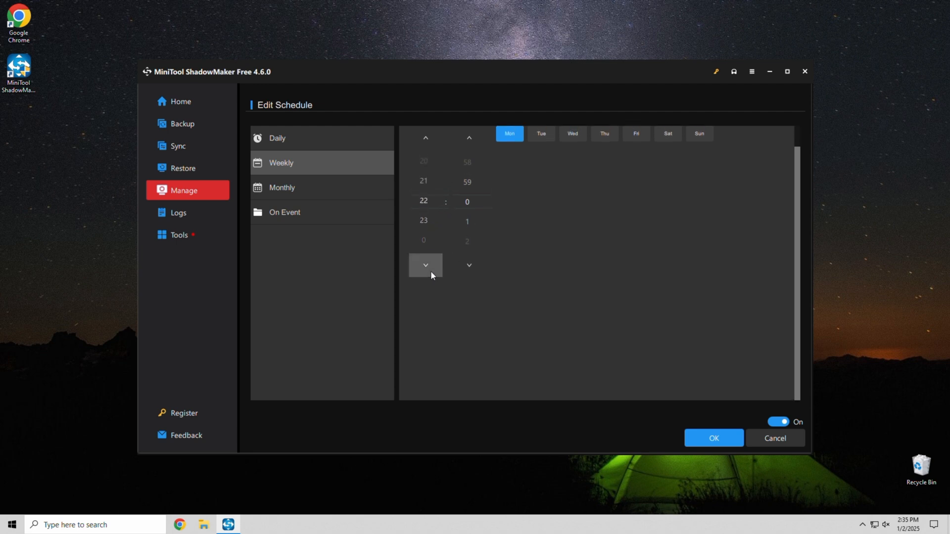
left_click(430, 271)
left_click(431, 271)
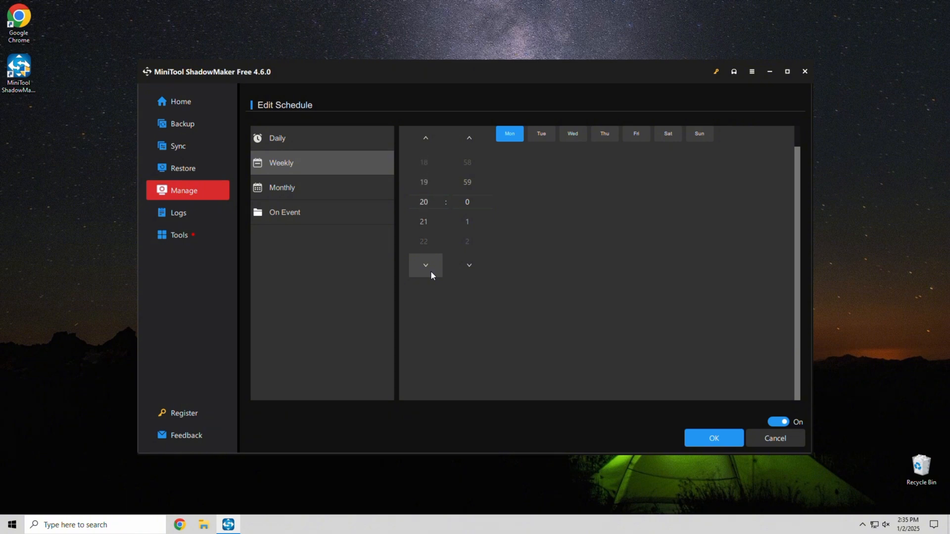
left_click(729, 439)
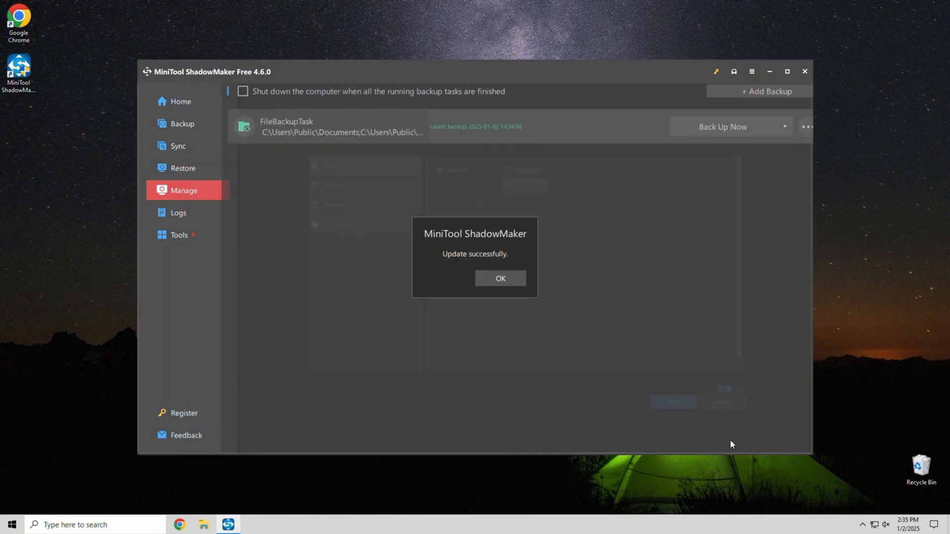
left_click(500, 279)
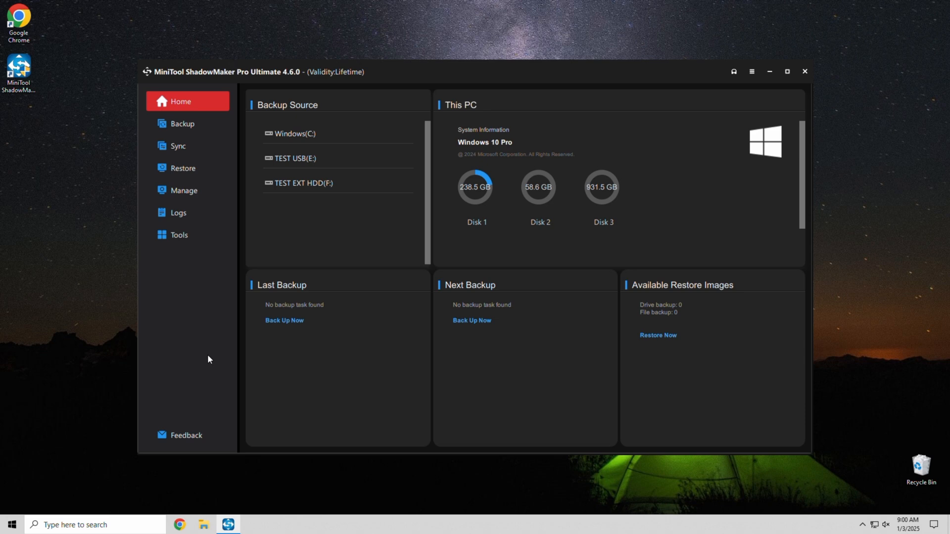
Step: Start a disk clone with Disk 2, the 58.59 GB TONPHA USB 3.0 drive, as the source disk
left_click(178, 237)
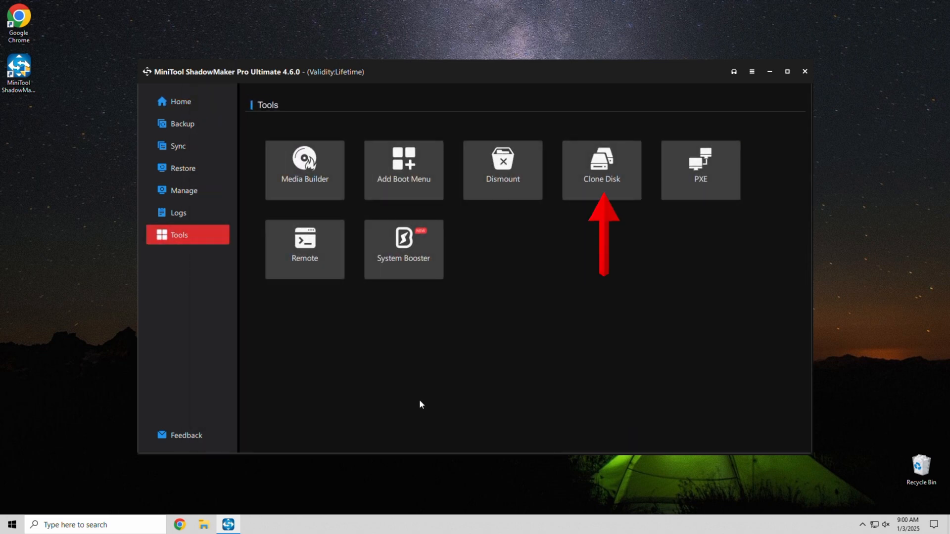
left_click(586, 195)
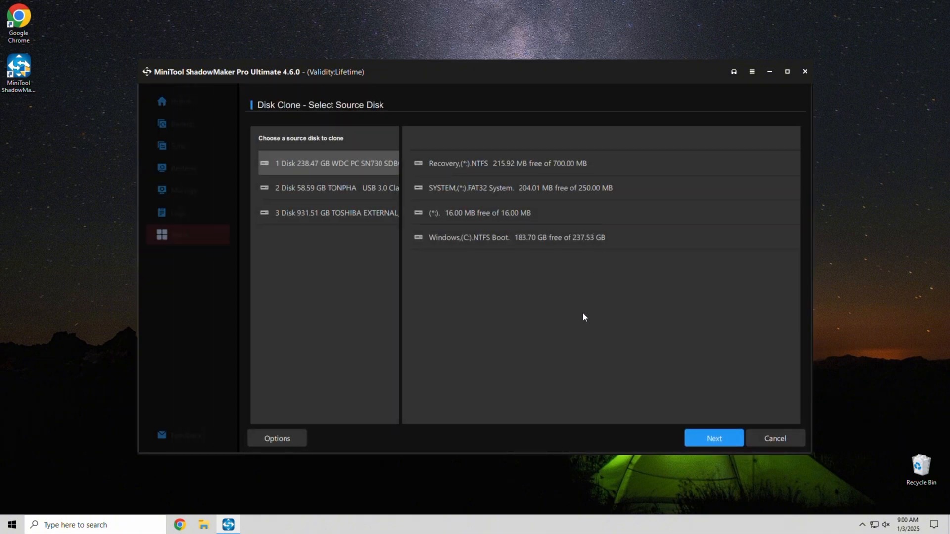
left_click(320, 197)
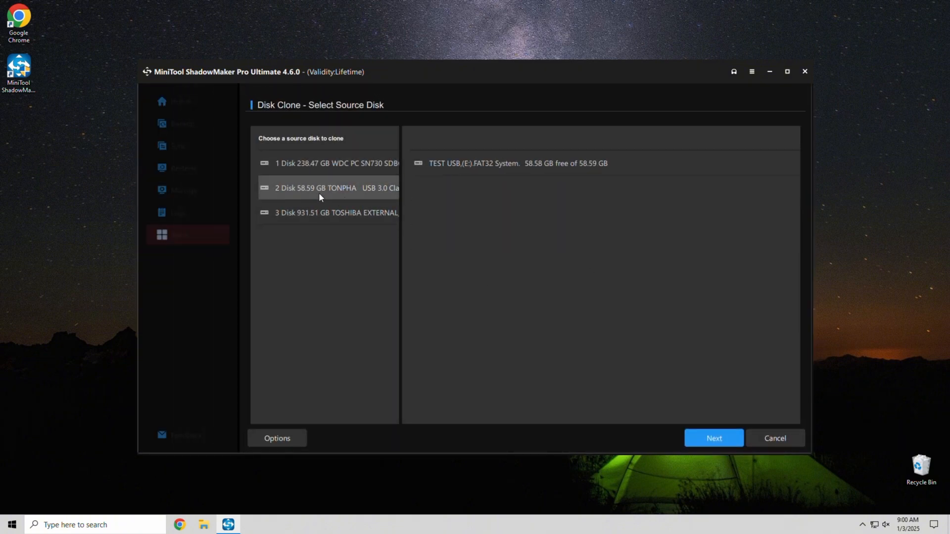
left_click(700, 438)
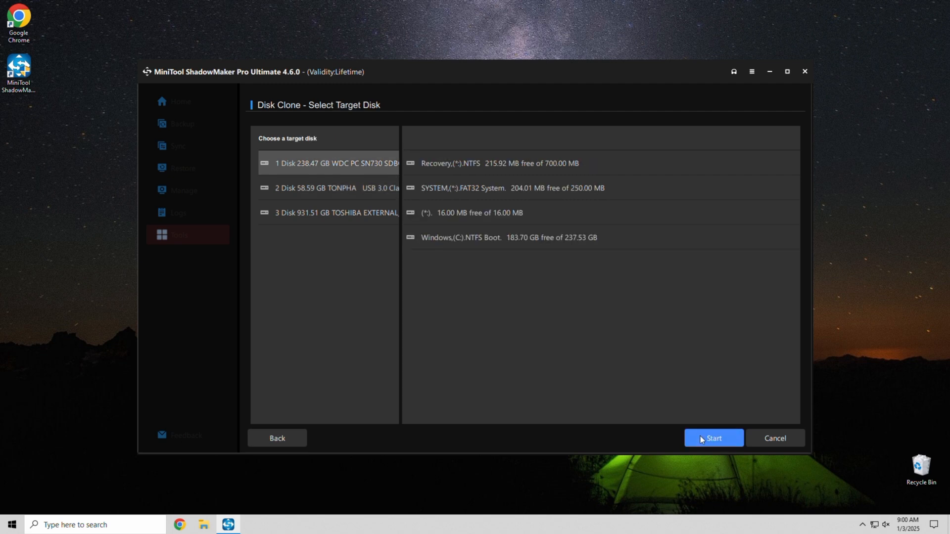
Step: Set Disk 3, the 931.51 GB TOSHIBA EXTERNAL_USB drive, as the clone target and start cloning, accepting that its data is destroyed
left_click(363, 217)
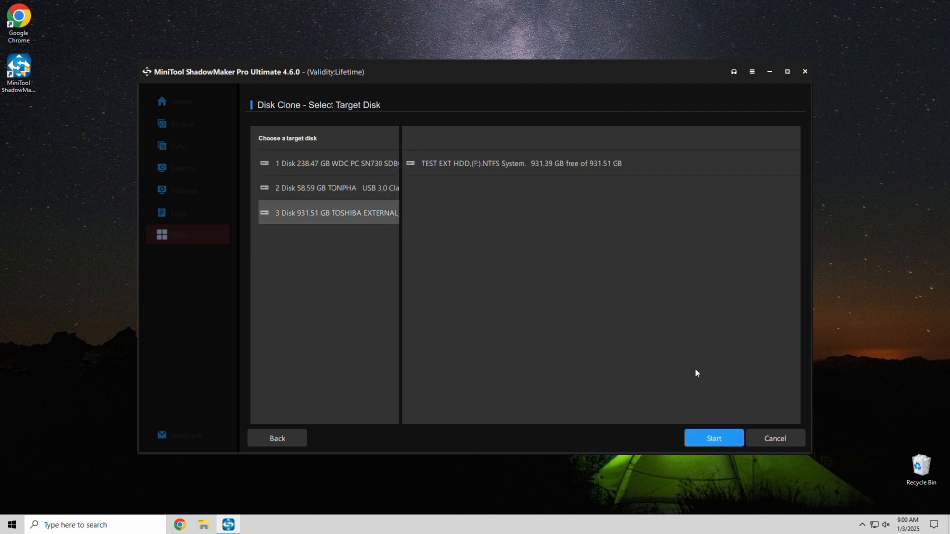
left_click(712, 438)
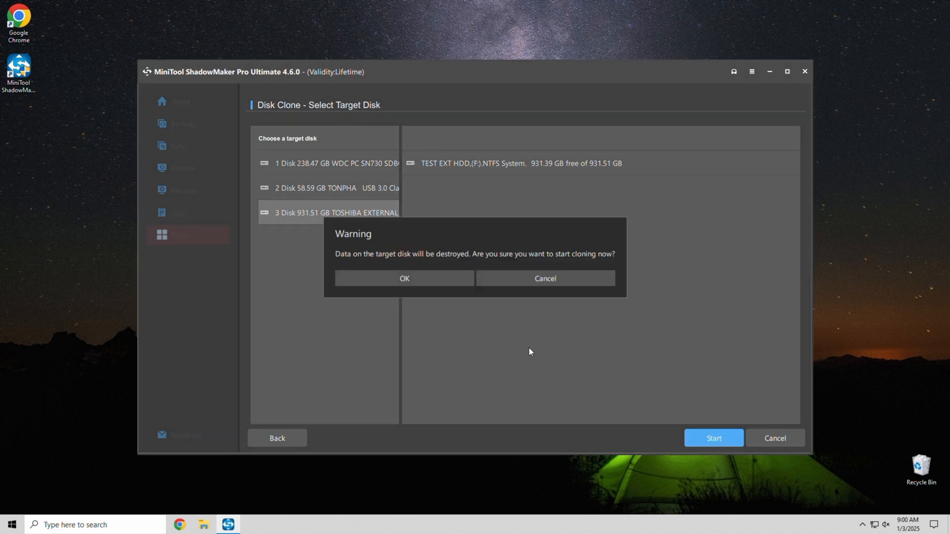
left_click(460, 281)
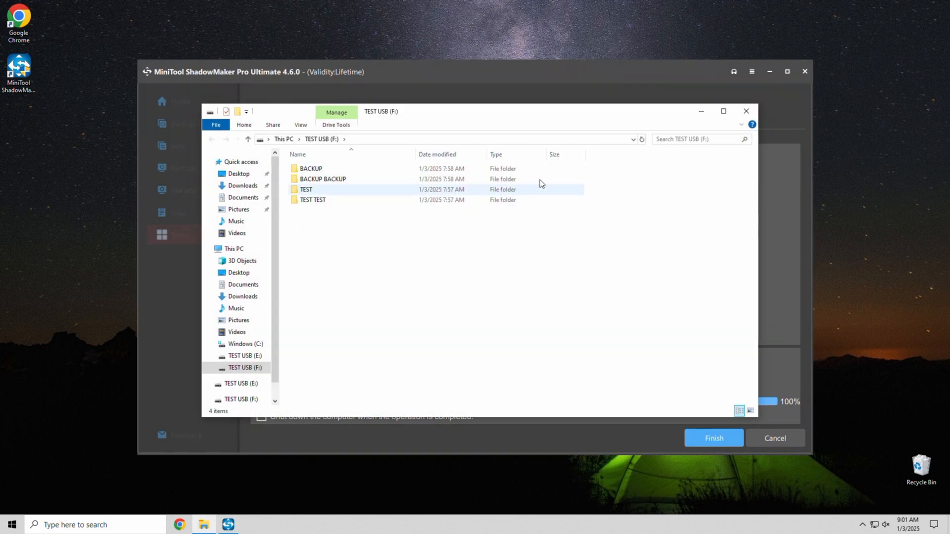
Step: Close the TEST USB (F:) folder window and finish the disk clone without shutting down the computer
left_click(745, 113)
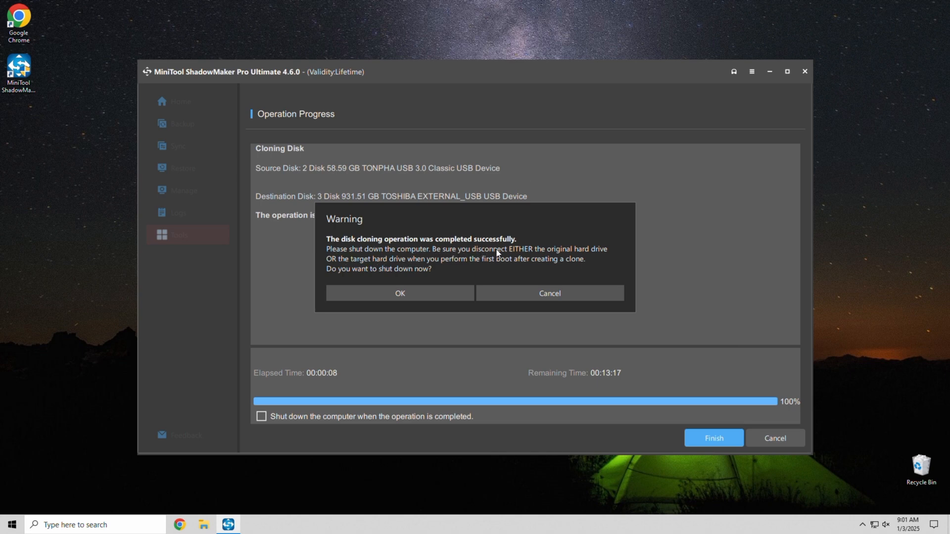
left_click(531, 292)
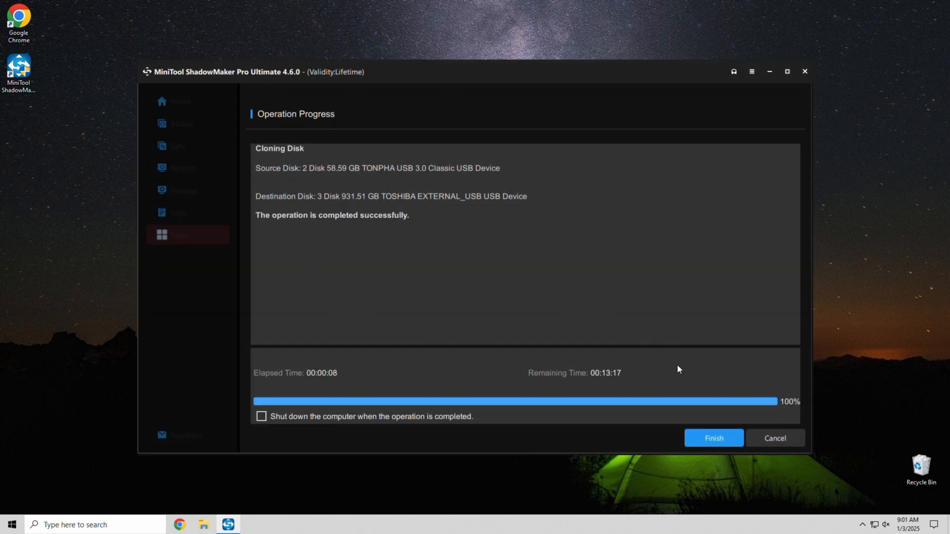
left_click(707, 440)
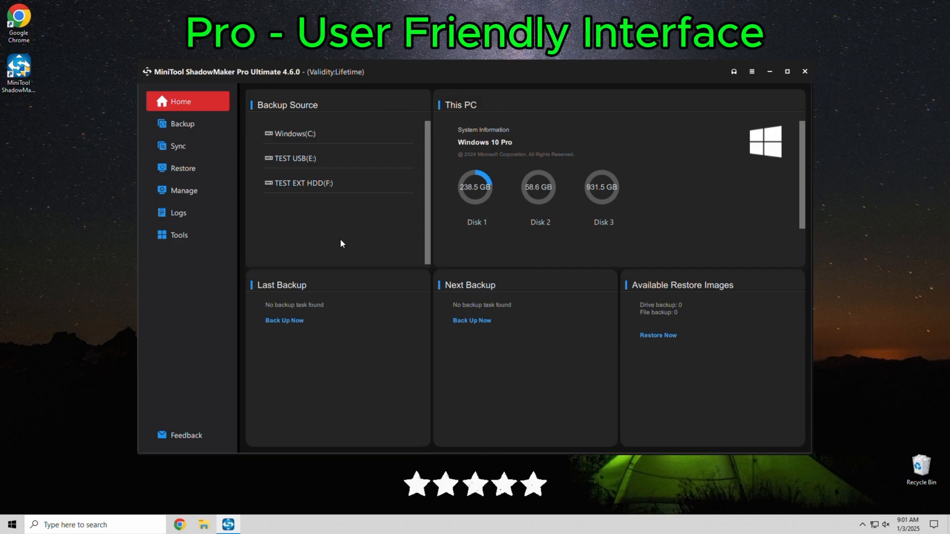